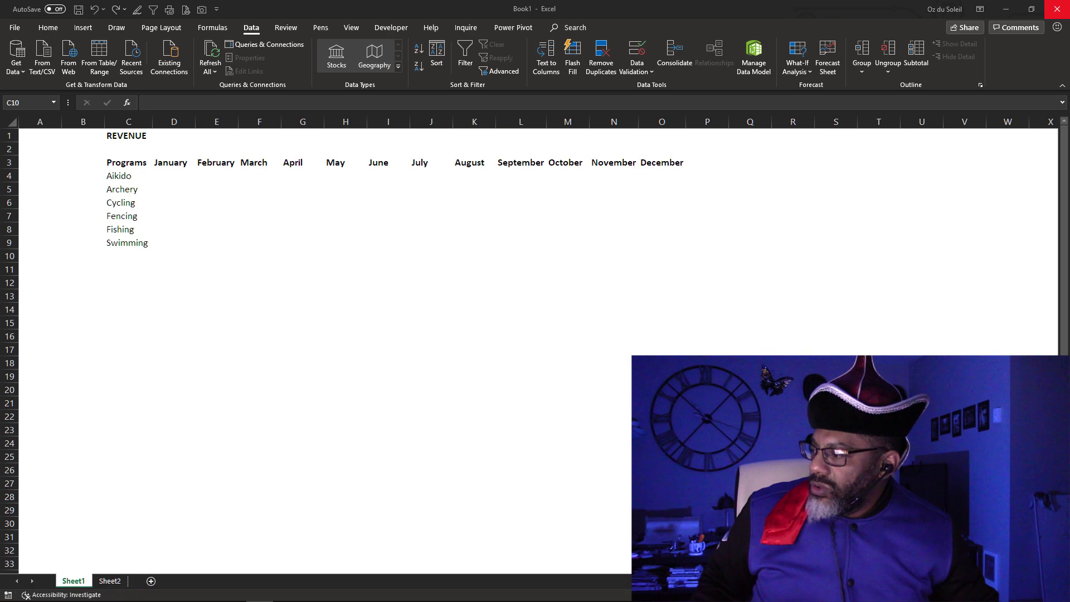
Enter =RANDARRAY(6,12,16000,48000,TRUE) in D4 to spill whole-dollar revenues across the grid
scroll(535, 335, "up", 2)
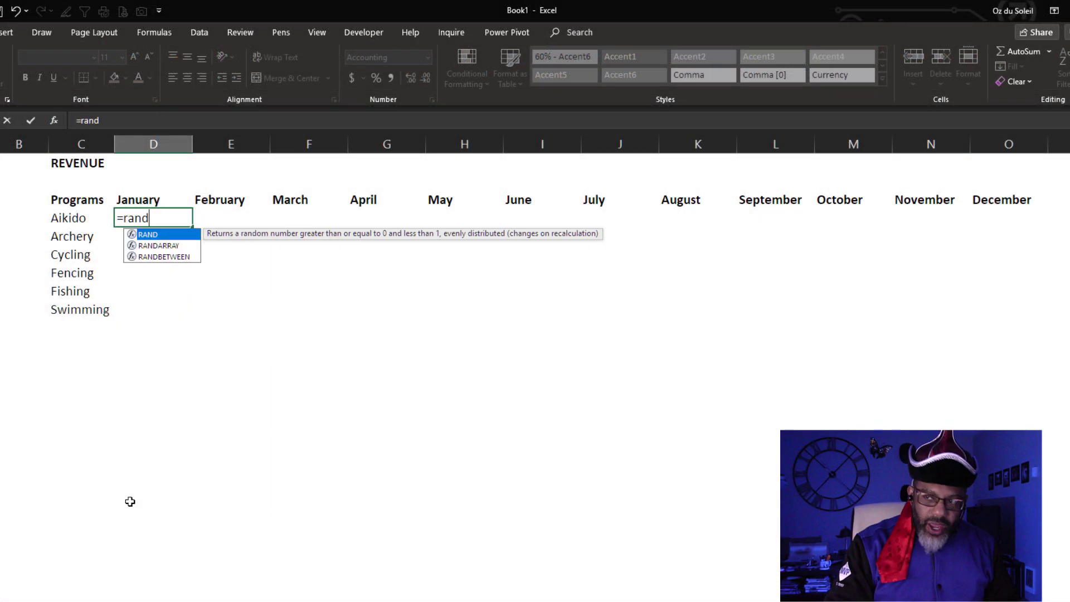
double_click(156, 245)
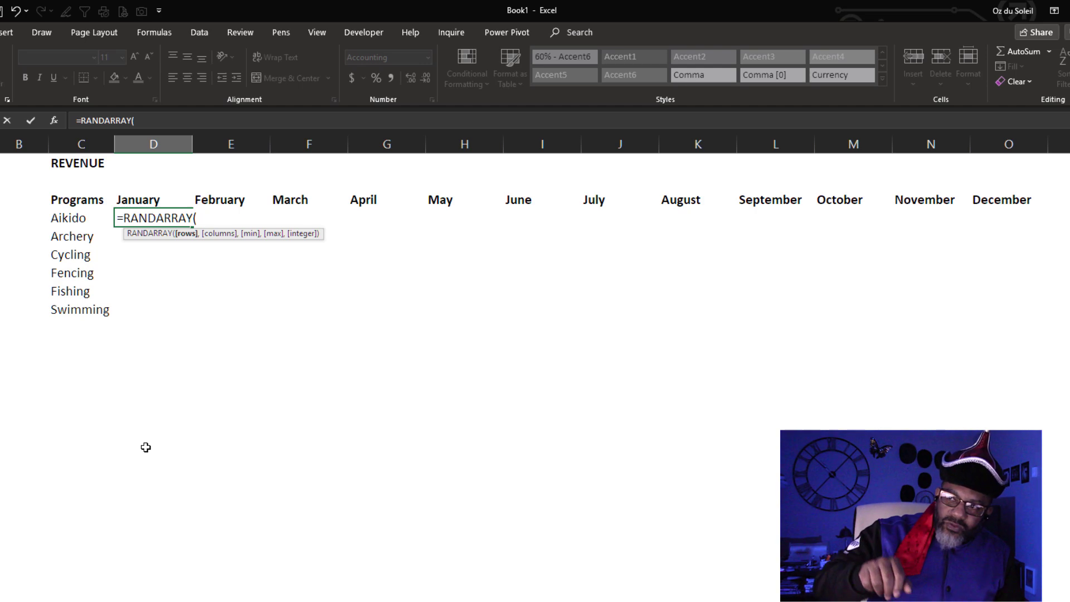
type(",12")
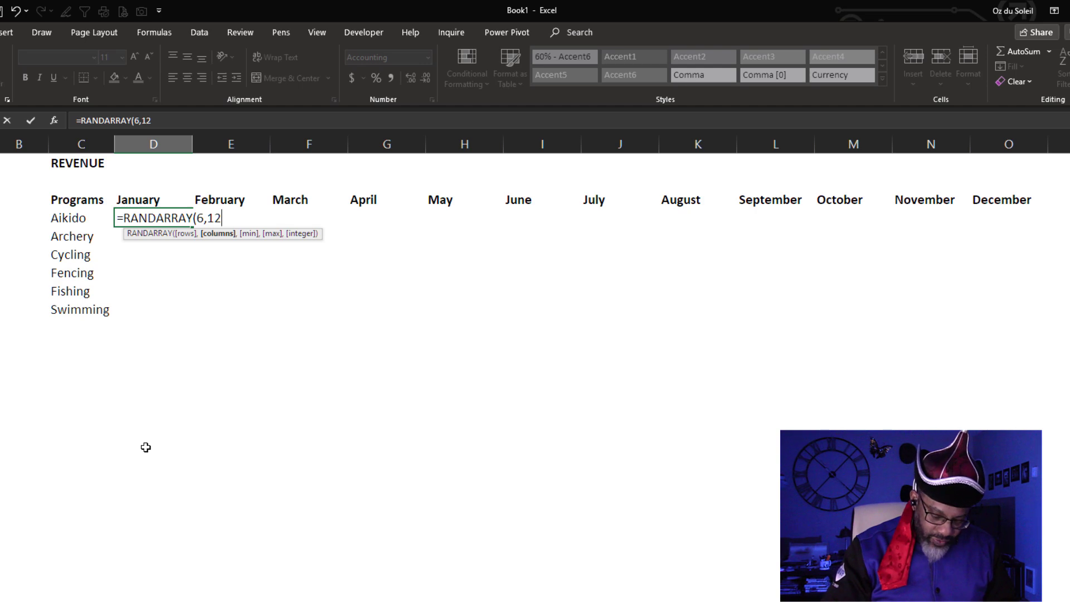
type(",")
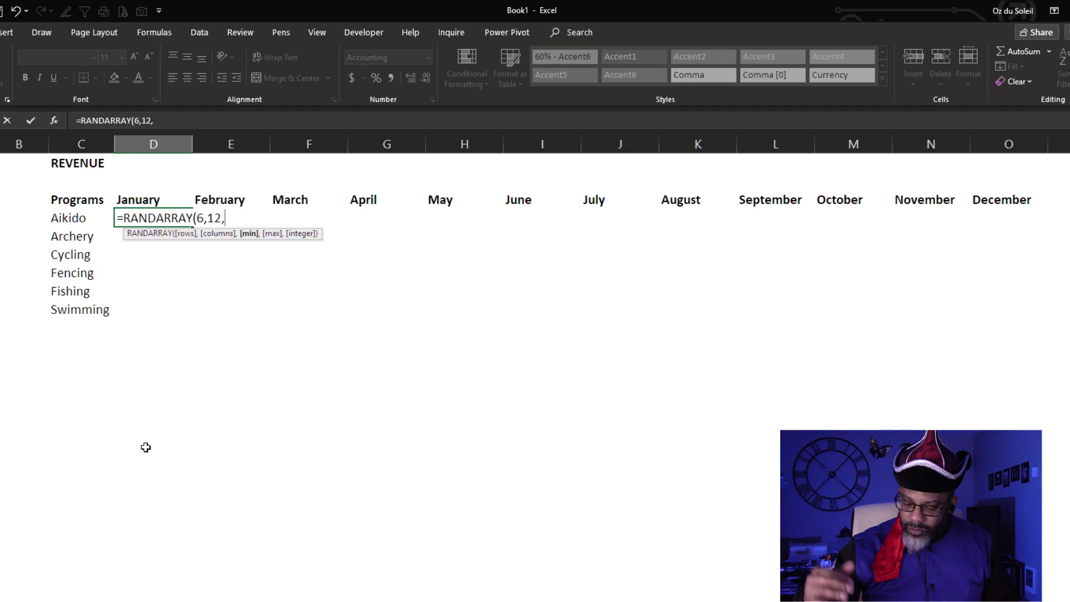
type("16000")
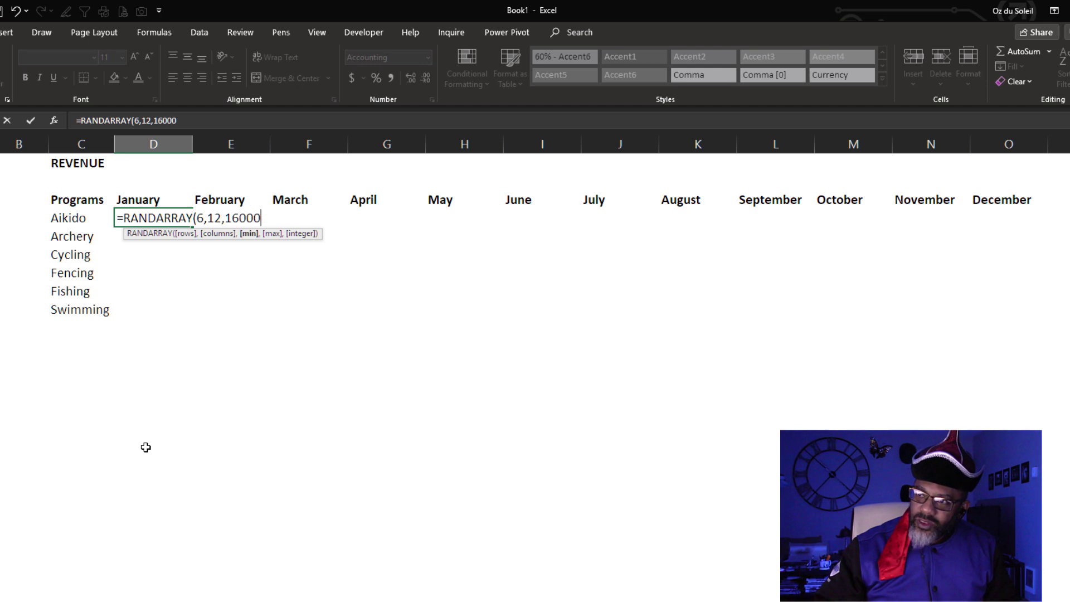
type(",")
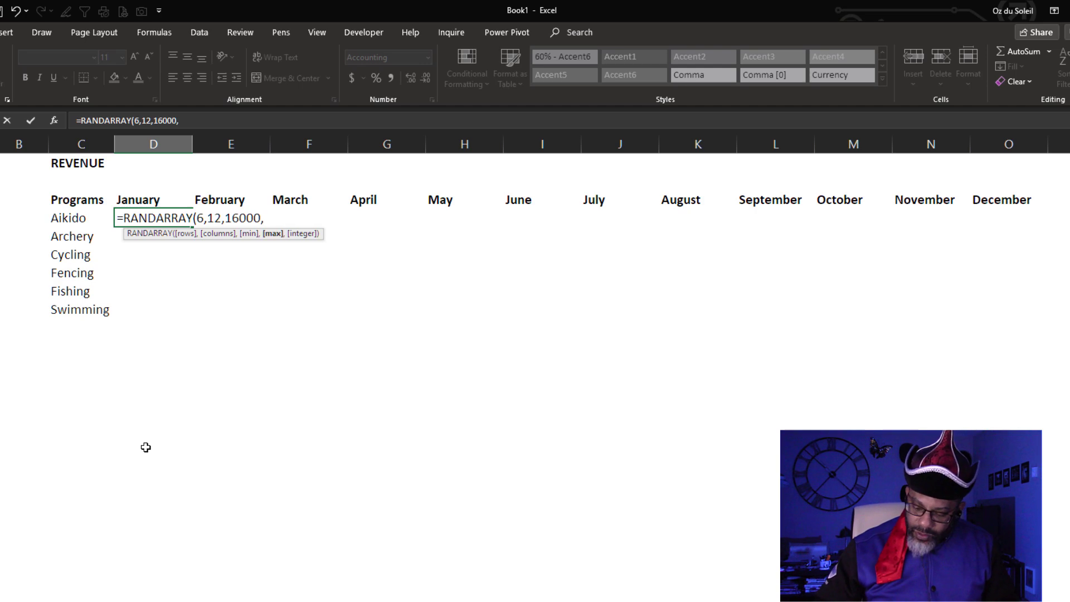
type("48000")
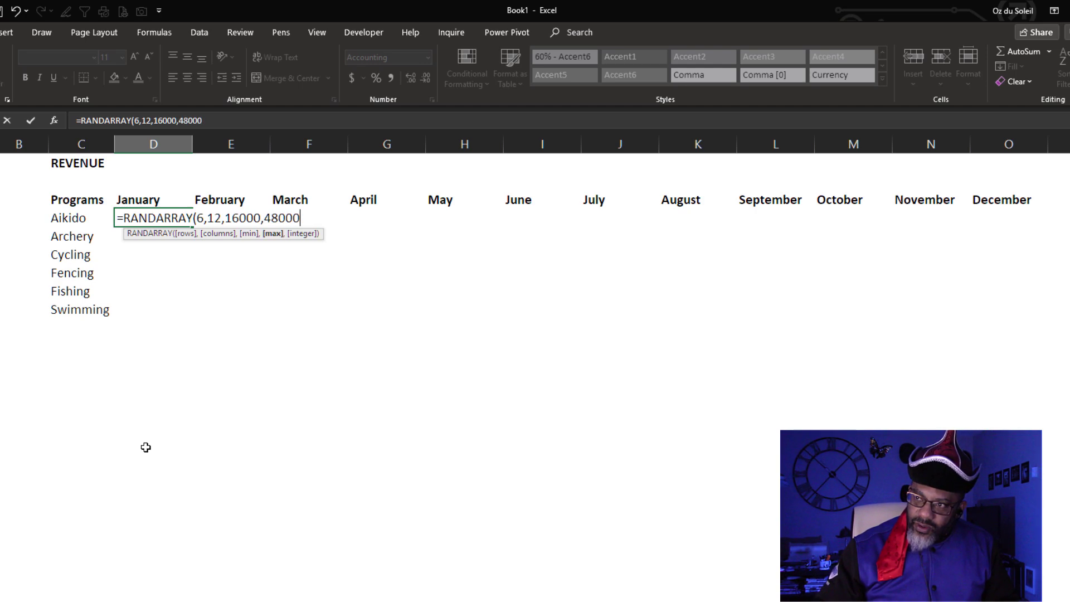
type(",true")
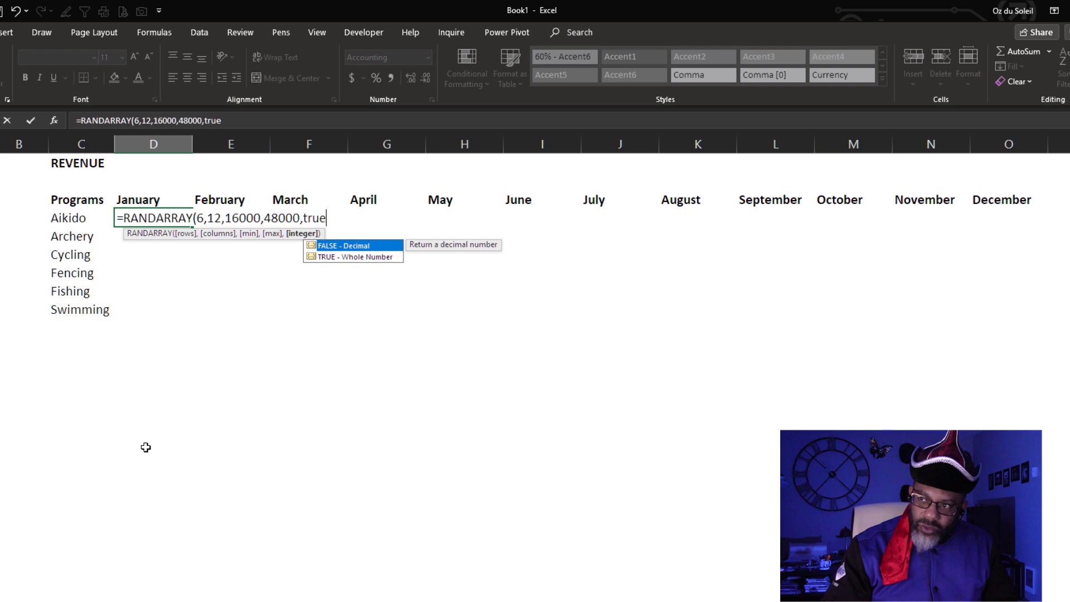
type(")")
key("Return")
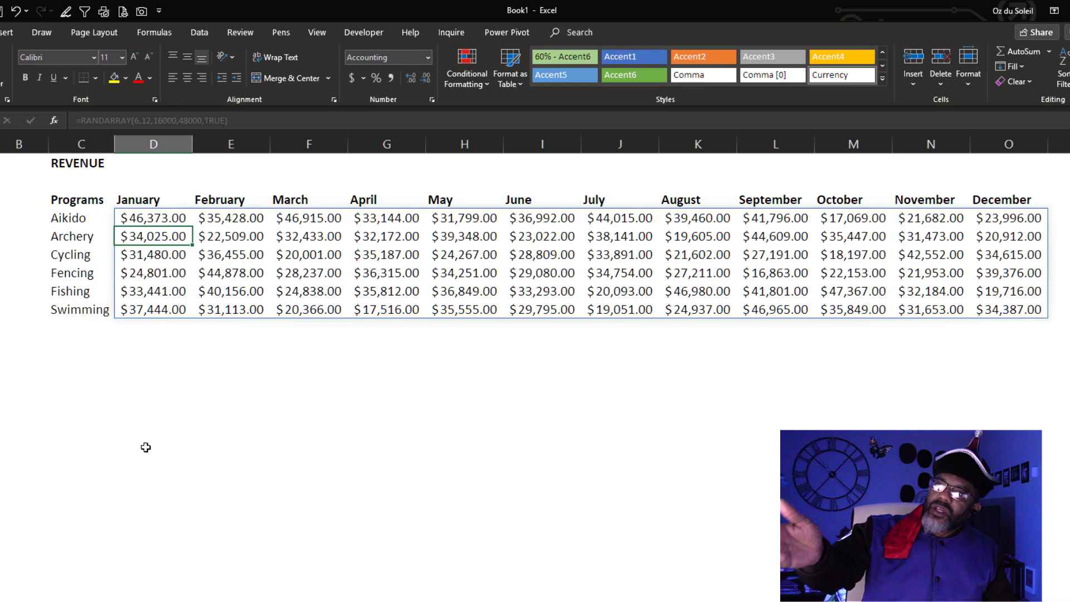
Change the D4 RANDARRAY formula's last argument from TRUE to FALSE for amounts with cents
left_click(138, 218)
left_click(220, 119)
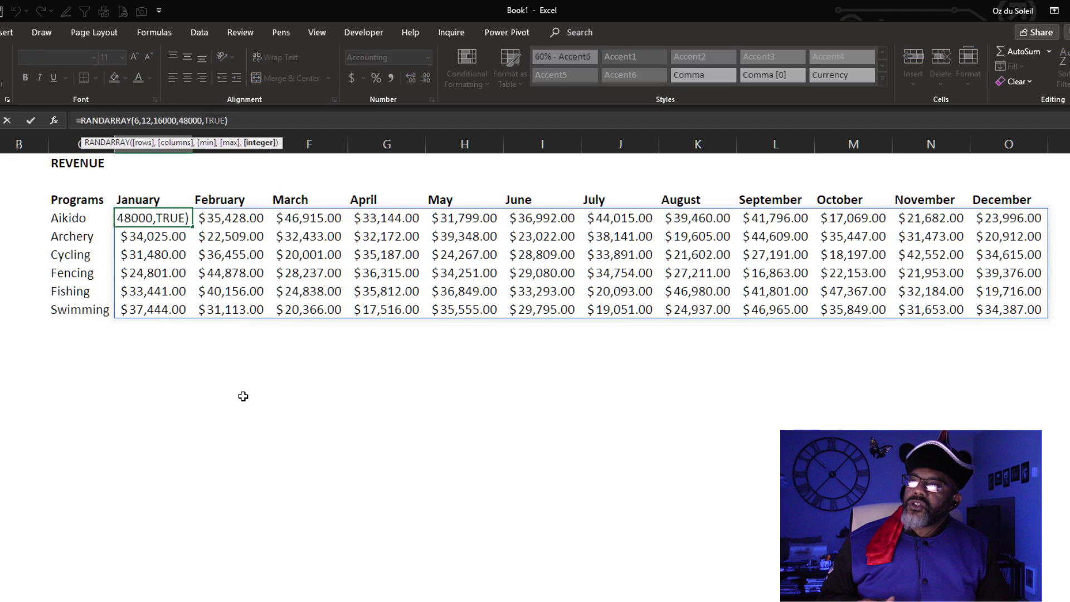
key("BackSpace")
key("BackSpace")
key("BackSpace")
key("BackSpace")
type("false")
key("Return")
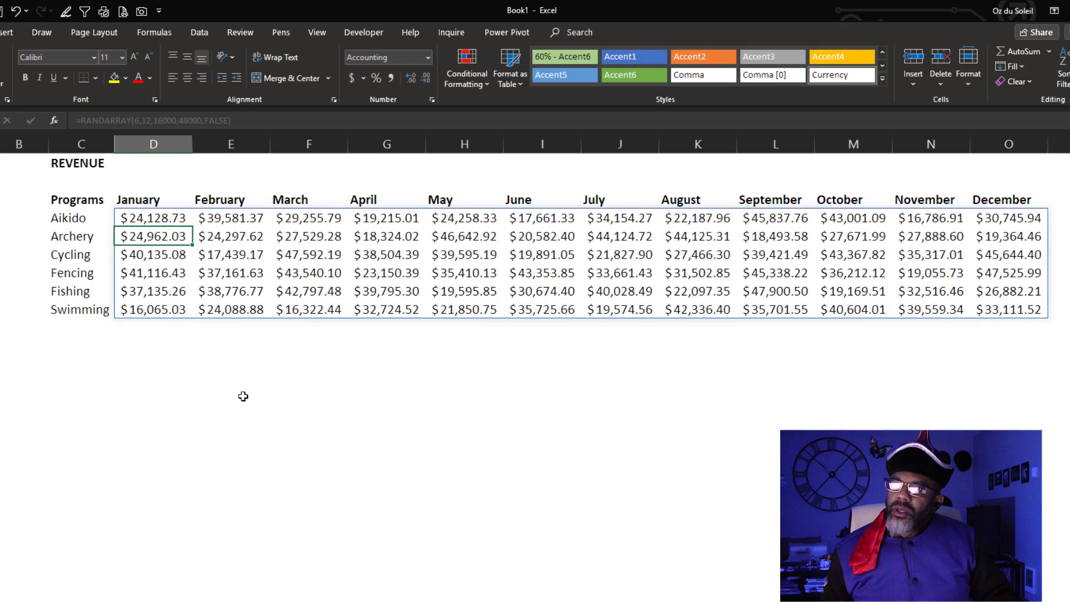
Force a recalculation by entering an x below the table, then clear it
left_click(170, 383)
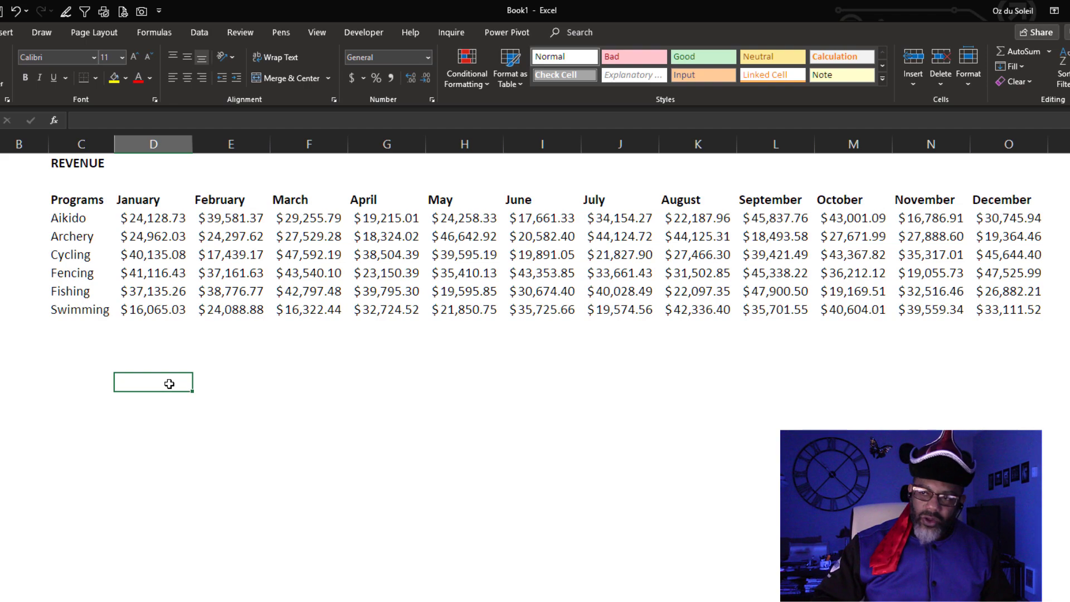
type("x")
key("Return")
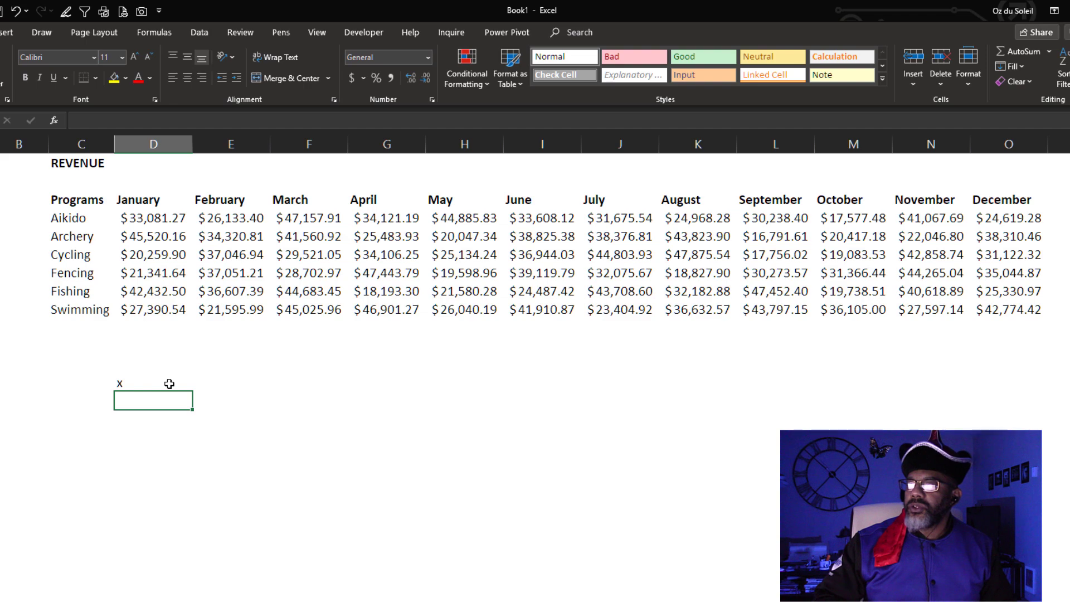
left_click(169, 383)
key("Delete")
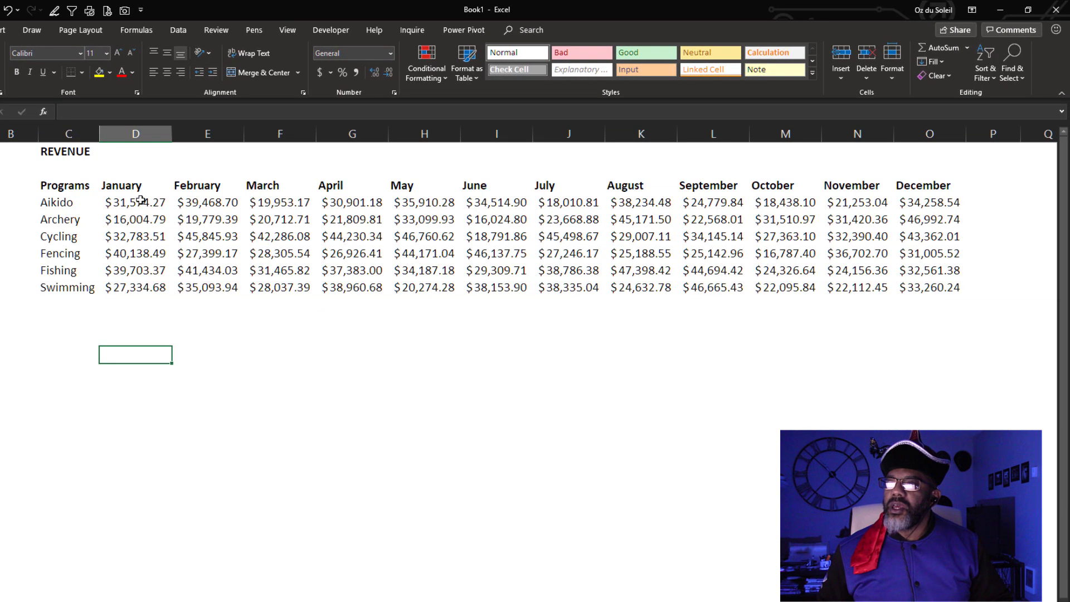
Replace the D4:O9 revenue formulas with their values using right-drag Copy Here as Values Only
left_click_drag(154, 217, 925, 292)
left_click_drag(859, 273, 914, 287)
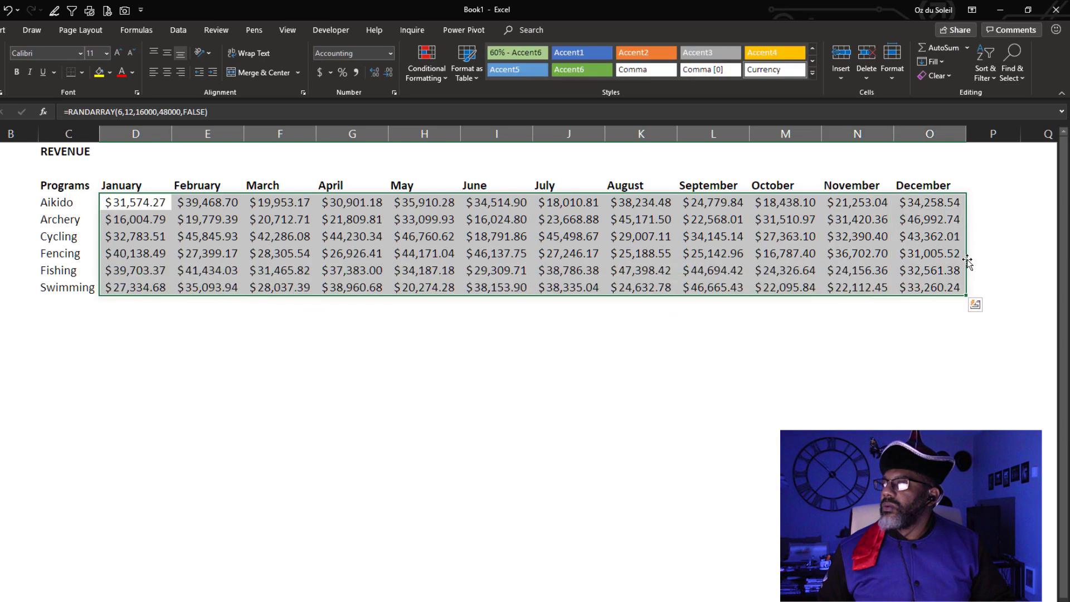
mouse_move(967, 262)
left_mouse_down()
mouse_move(978, 263)
mouse_move(953, 259)
left_mouse_up()
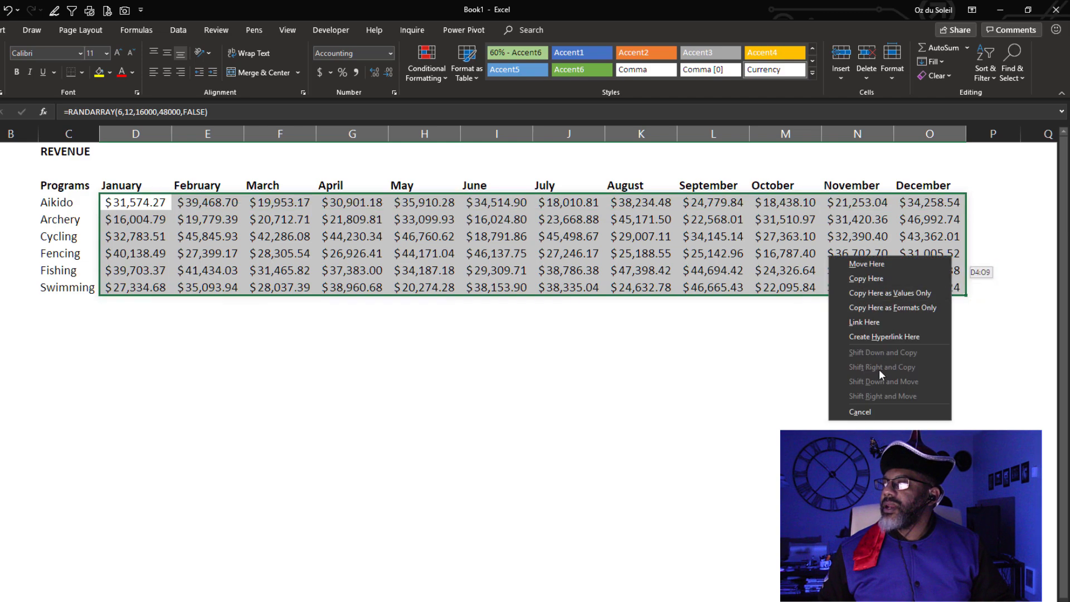
left_click(886, 294)
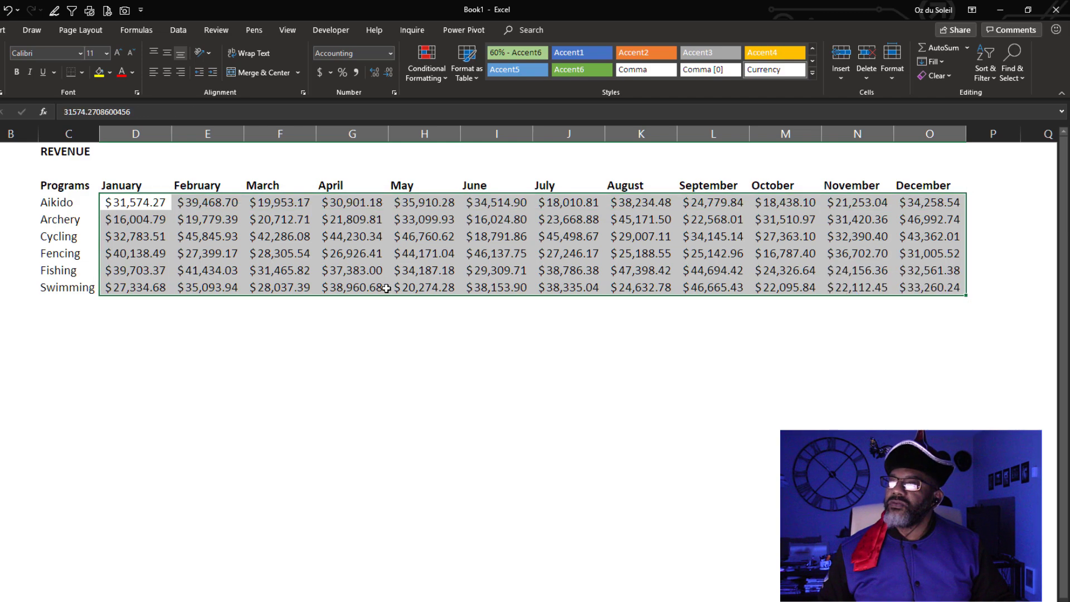
left_click(382, 274)
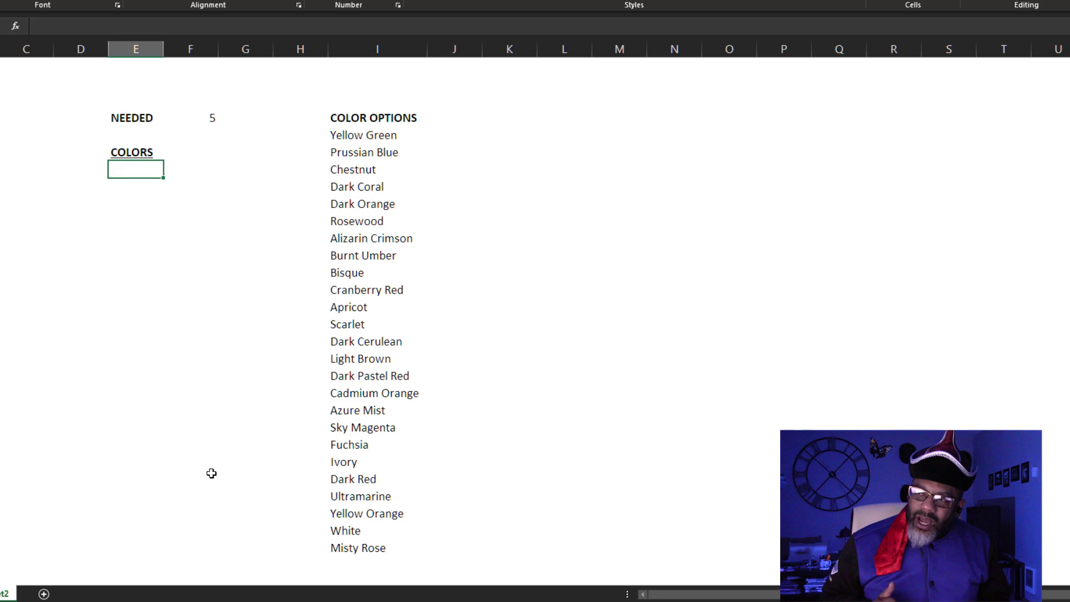
Start the E5 formula =RANDARRAY(F4,1,1,COUNTA(I5:I29), using NEEDED as the row count
type("=rand")
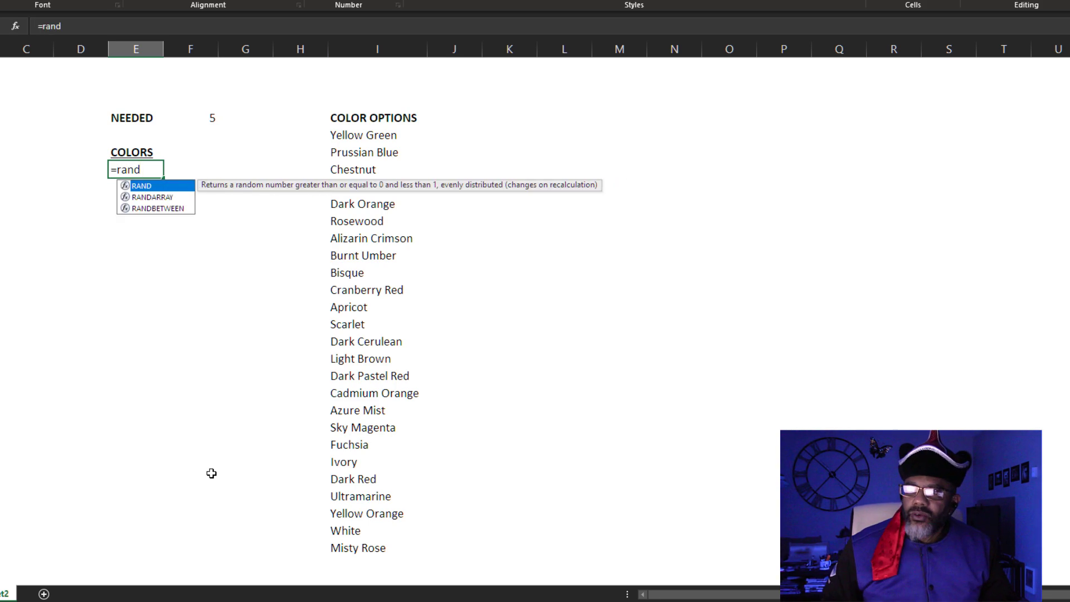
double_click(154, 197)
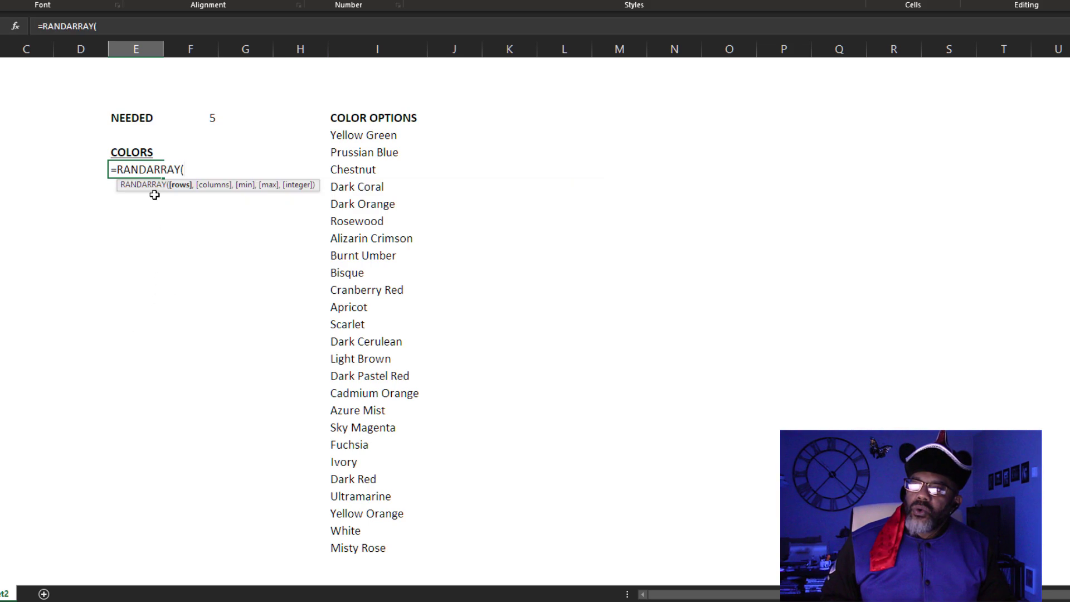
left_click(203, 117)
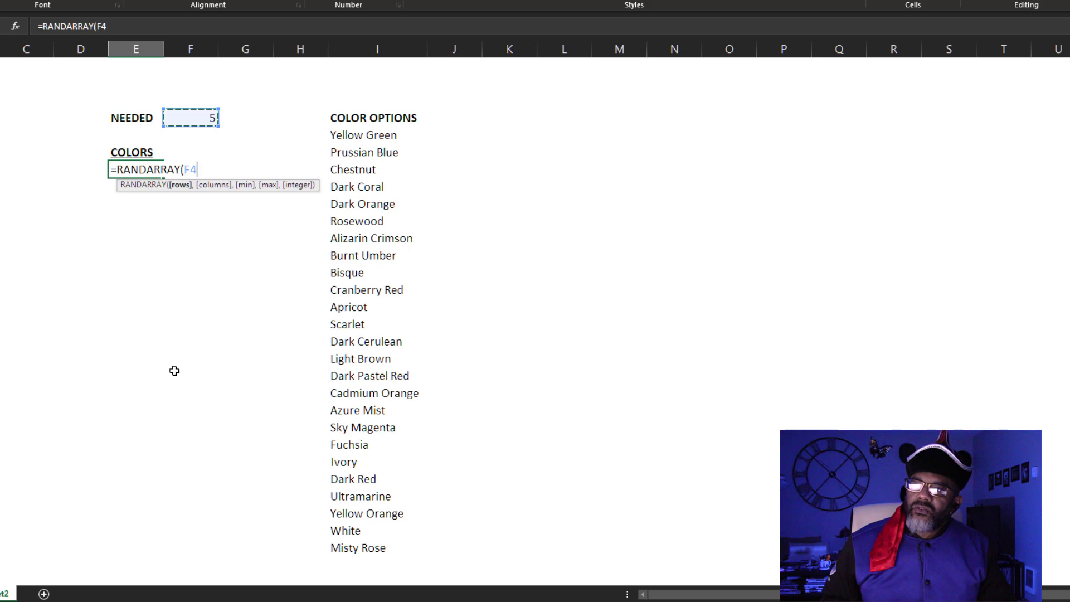
type(",")
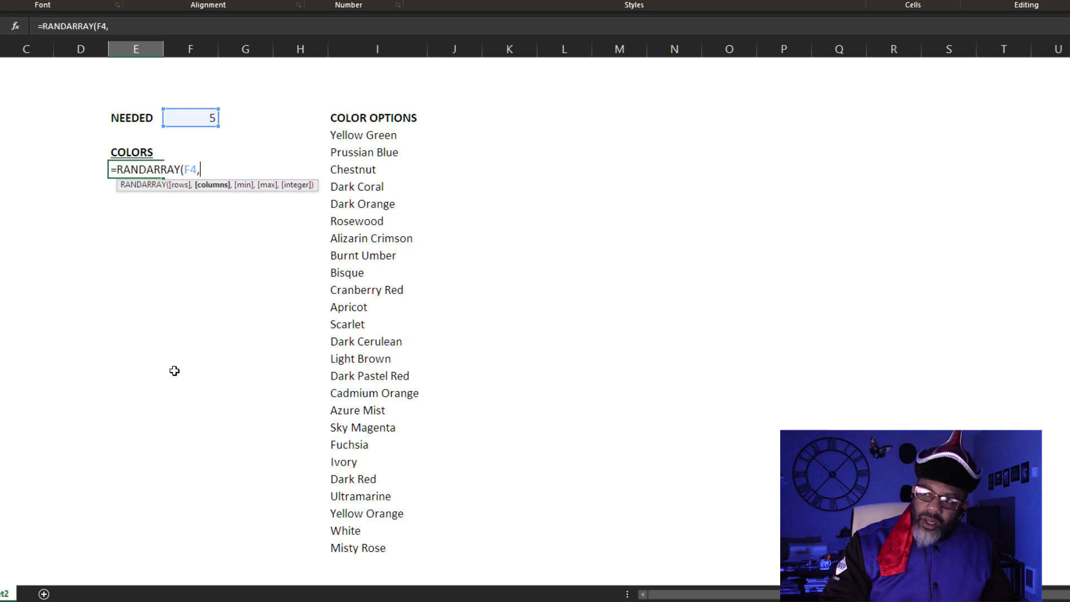
type("1,")
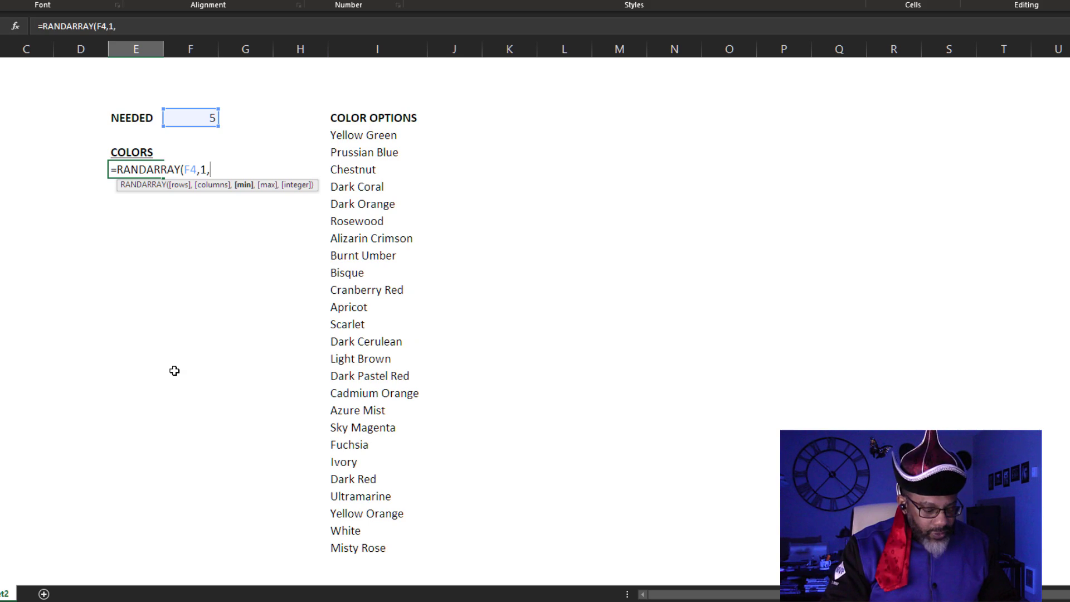
type("1,")
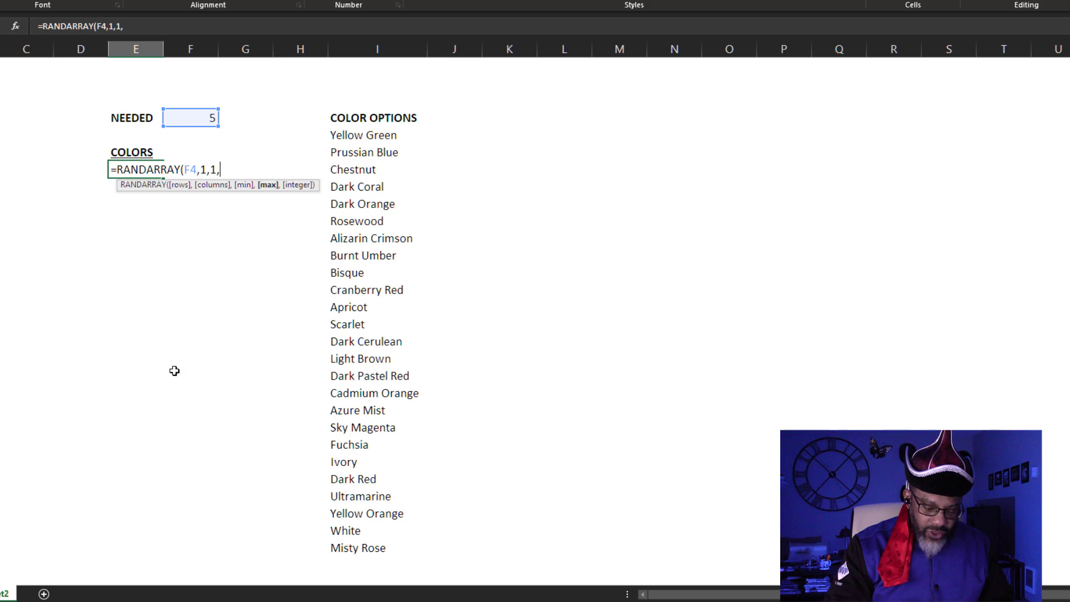
type("=countr")
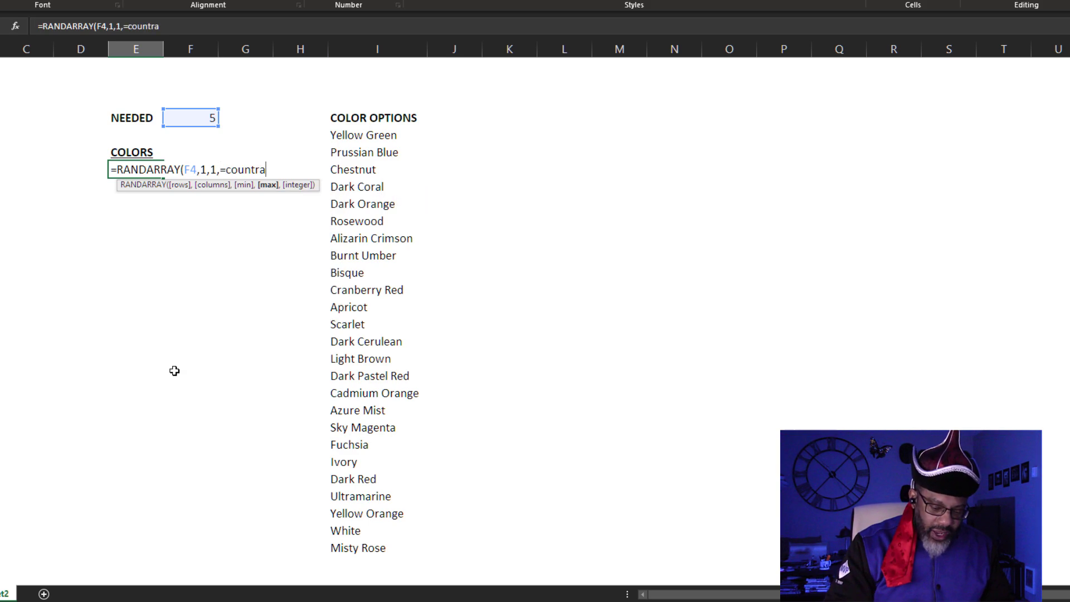
key("BackSpace")
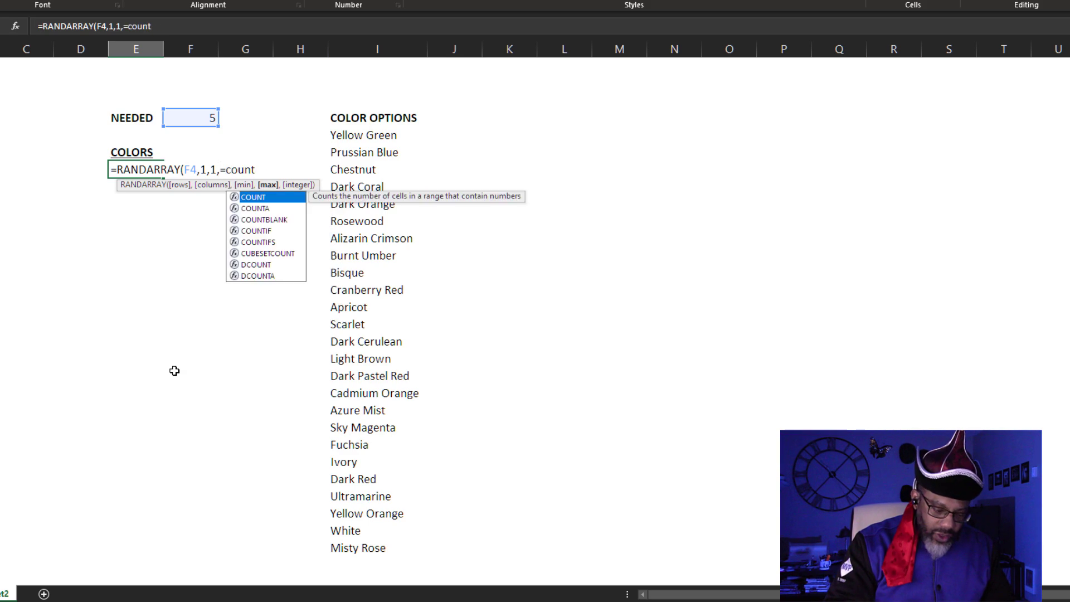
type("a(")
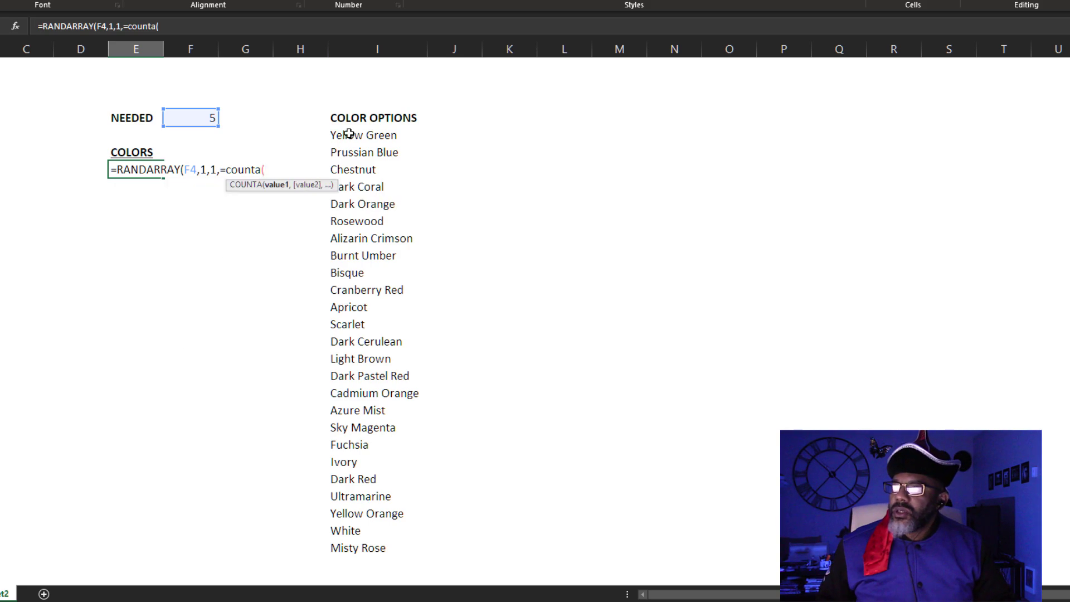
left_click_drag(351, 135, 362, 543)
Finish the formula with TRUE for whole numbers, remove the stray = before COUNTA, and enter it
type("),")
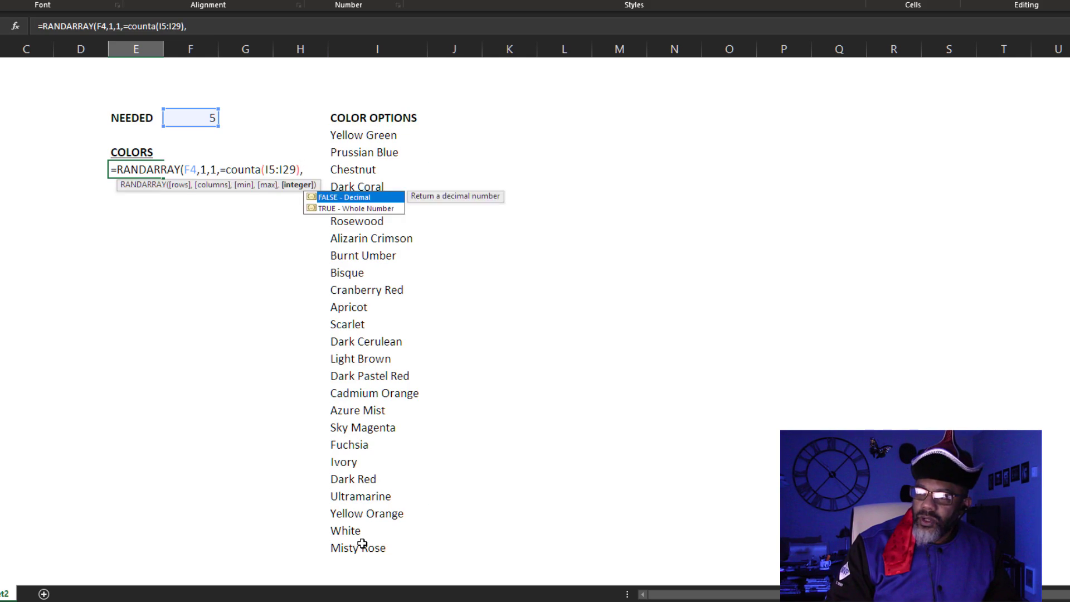
double_click(325, 208)
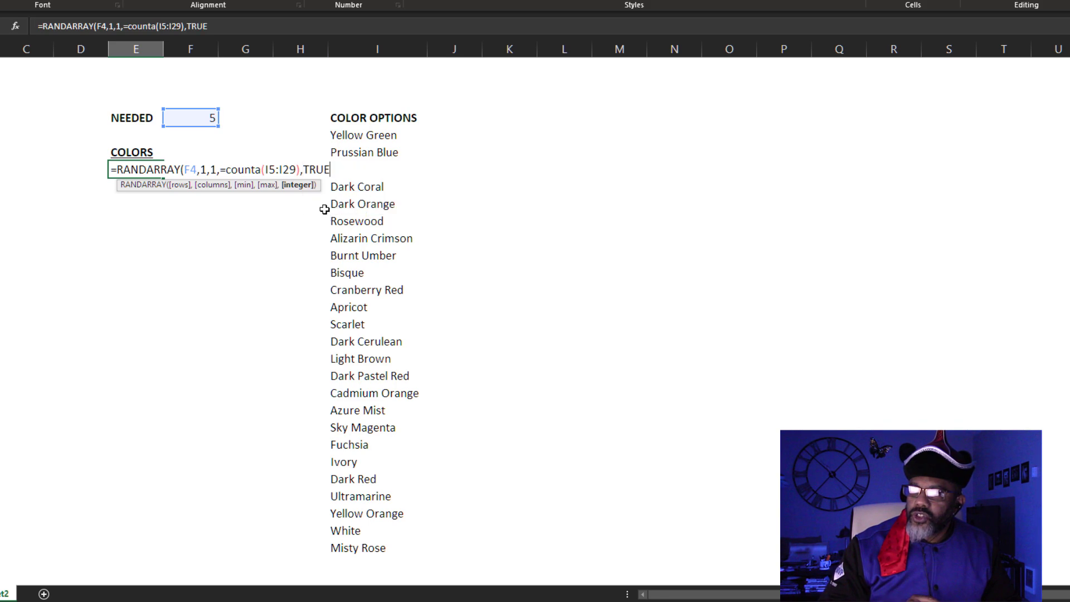
type(")")
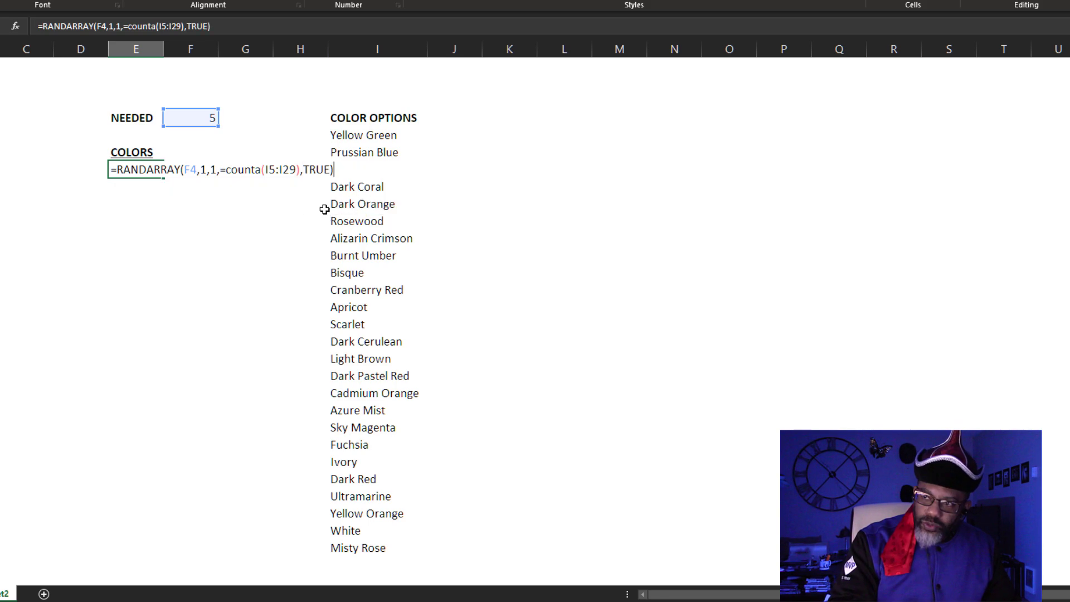
key("Return")
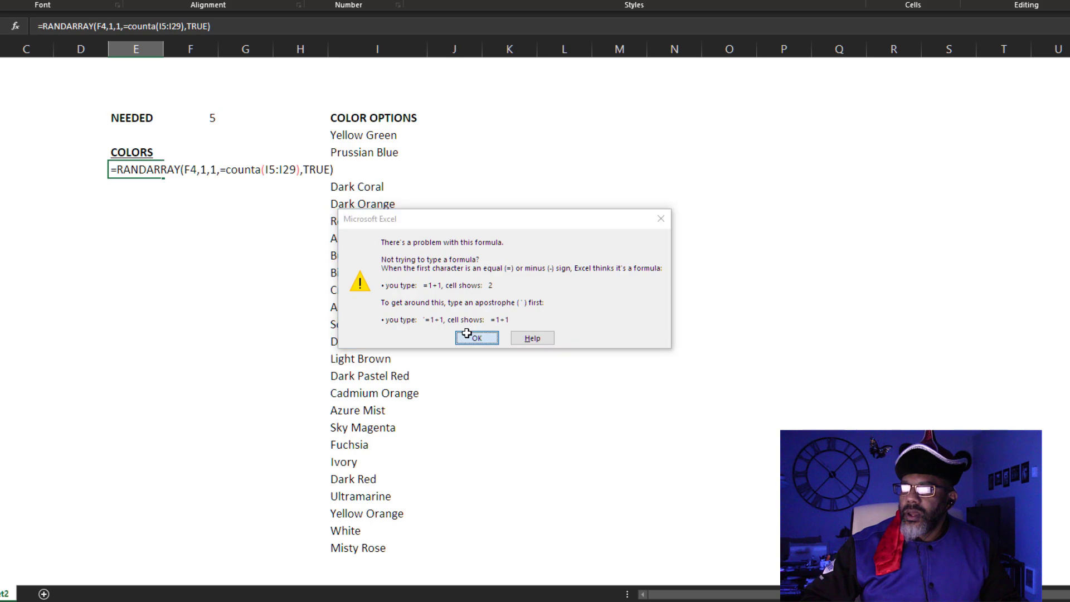
key("Return")
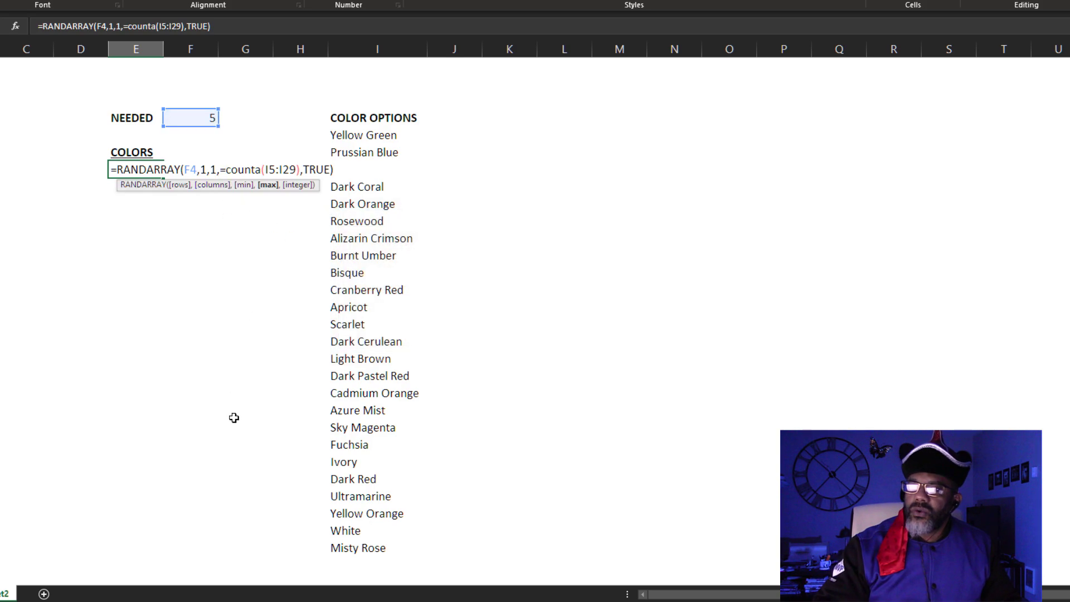
key("BackSpace")
key("Return")
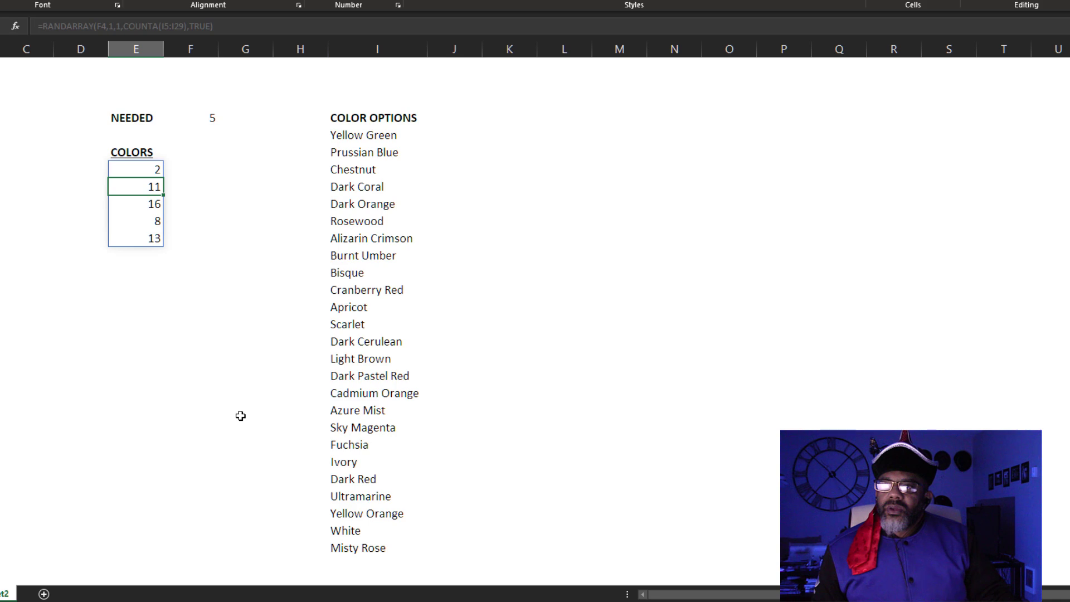
Wrap the E5 formula as INDEX(I5:I29, RANDARRAY(...)) so it returns five colour names
left_click(145, 169)
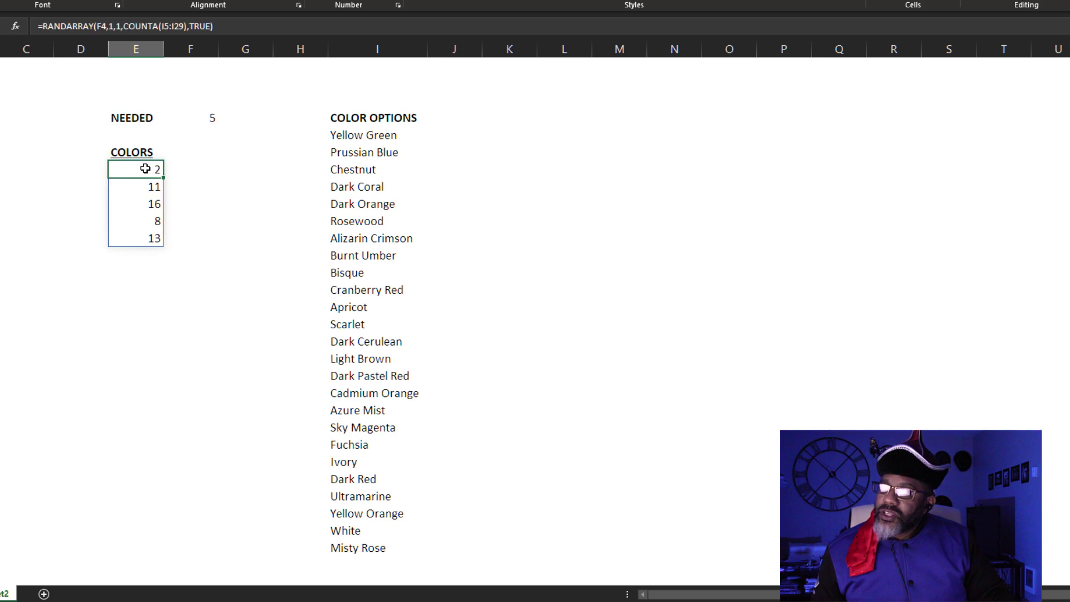
left_click(41, 26)
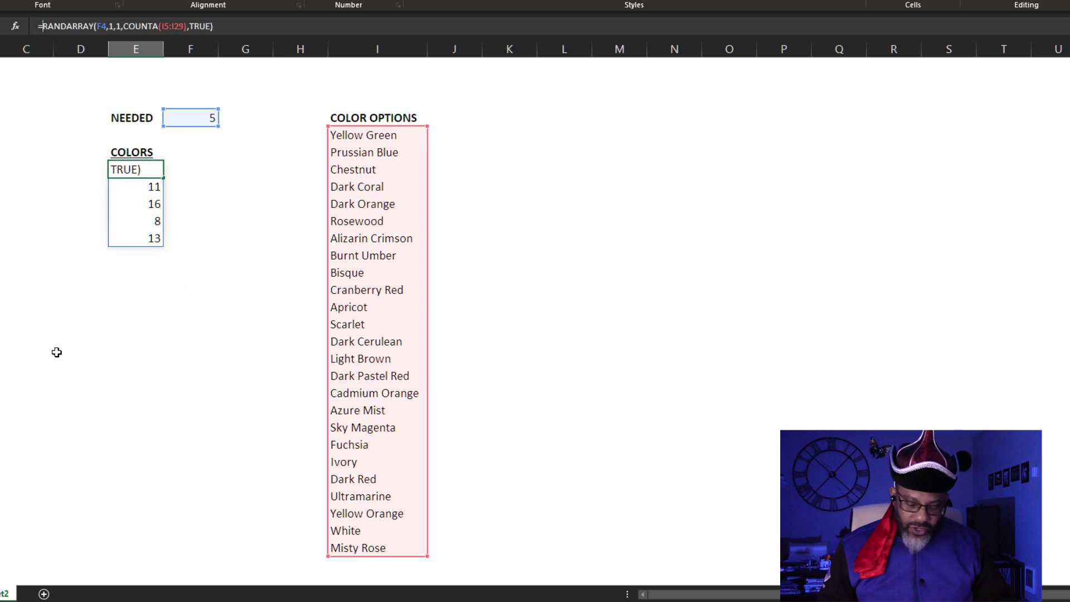
type("index(")
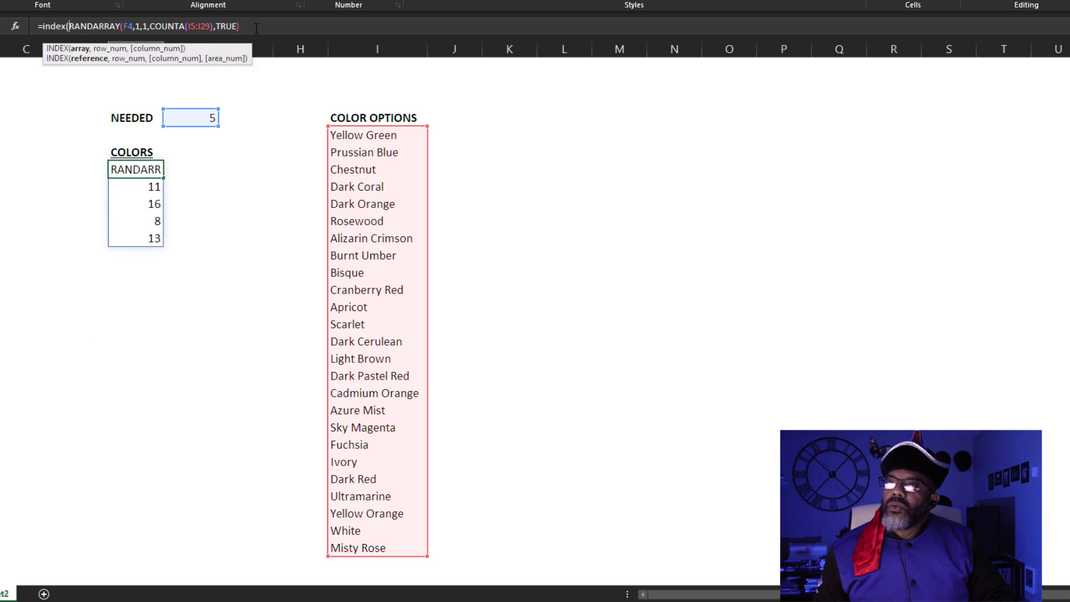
left_click_drag(349, 133, 371, 547)
type(",")
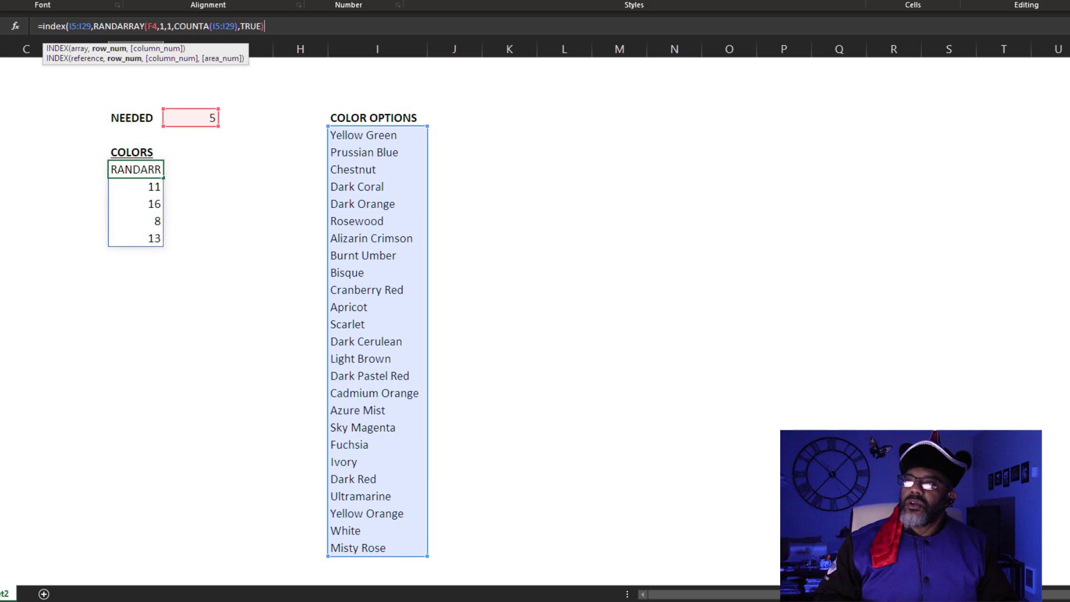
type(")")
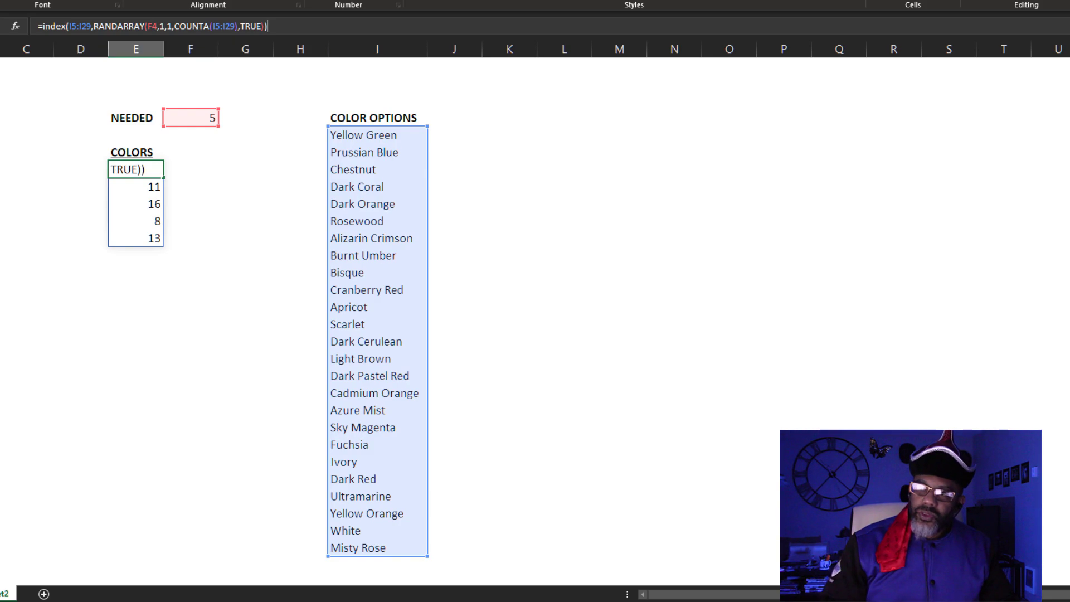
key("Return")
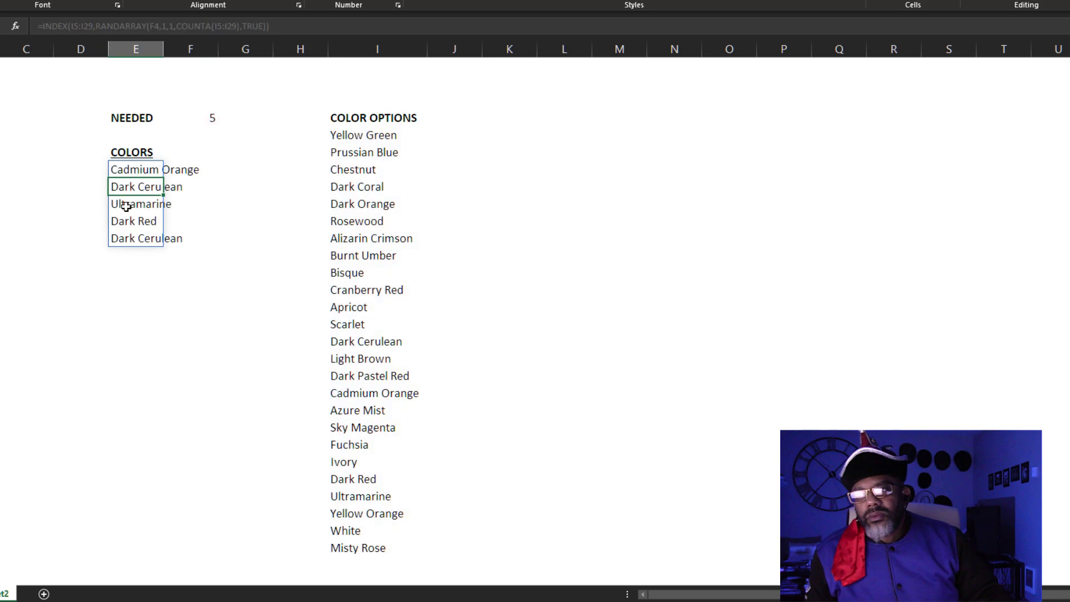
Autofit the COLORS column width and set NEEDED to 2
double_click(164, 49)
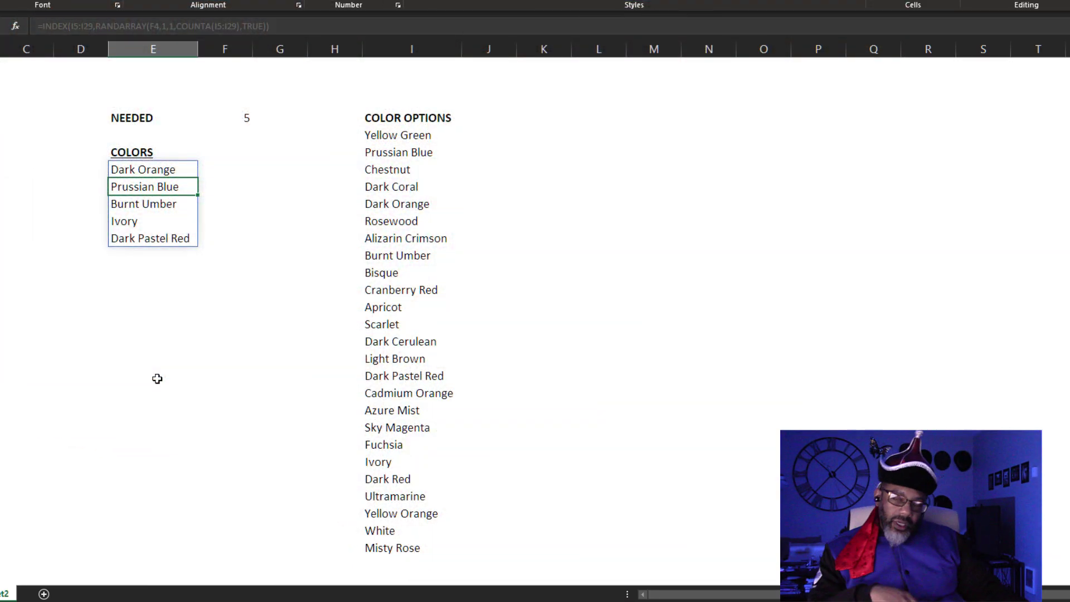
left_click(219, 118)
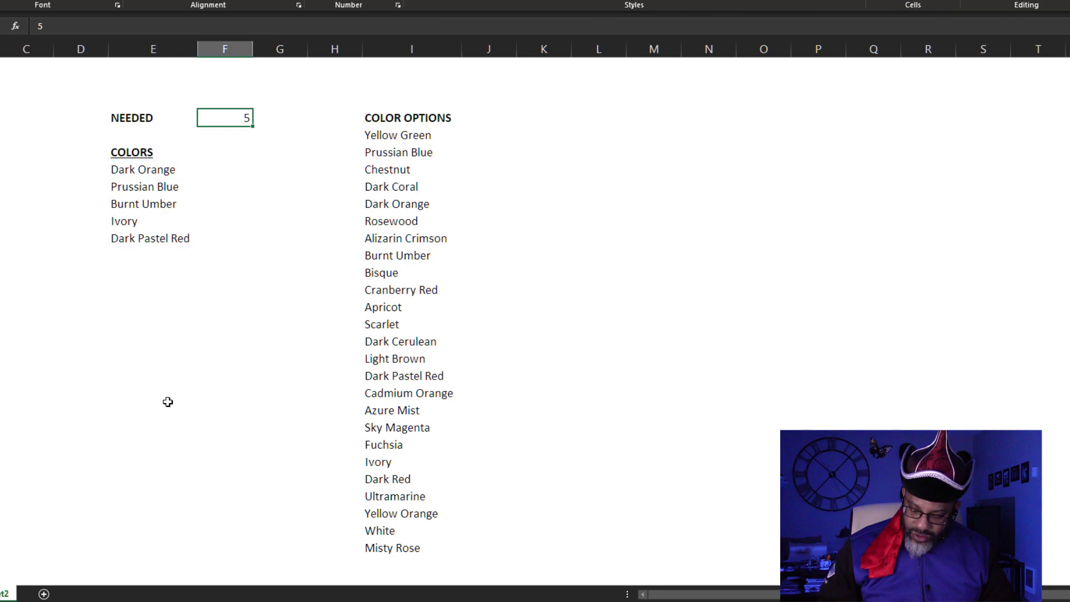
key("Return")
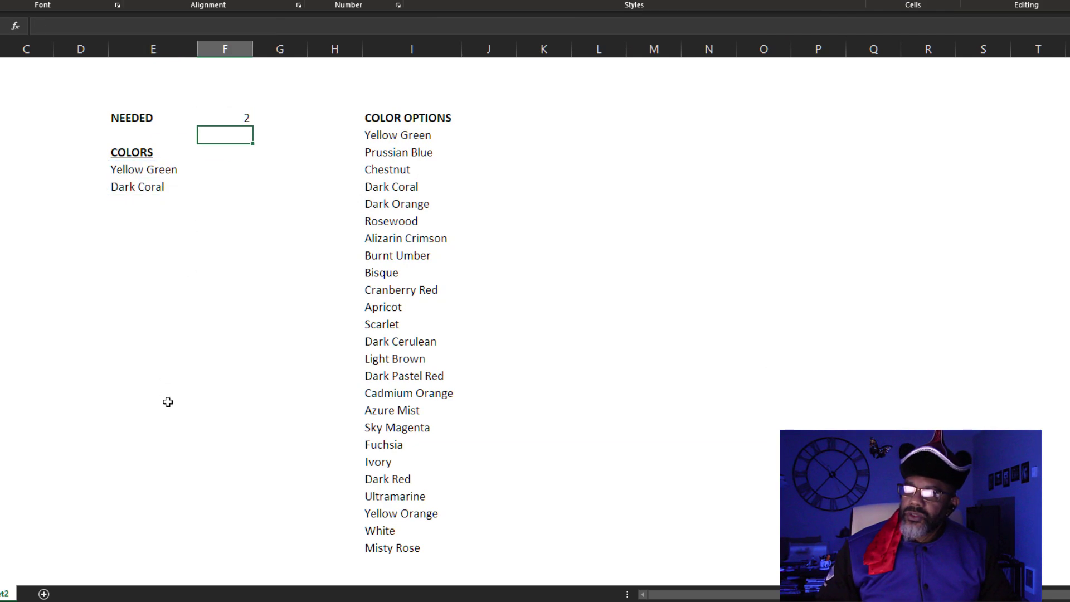
Change NEEDED to 9, then to 80, and scroll through the 80-colour list
key("Up")
type("9")
key("Return")
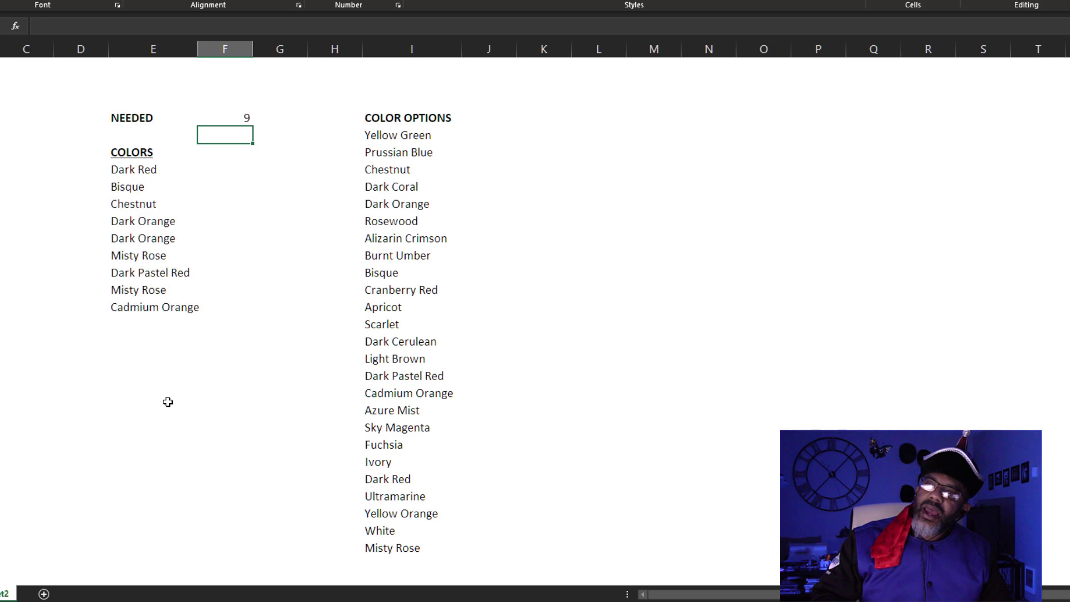
key("Up")
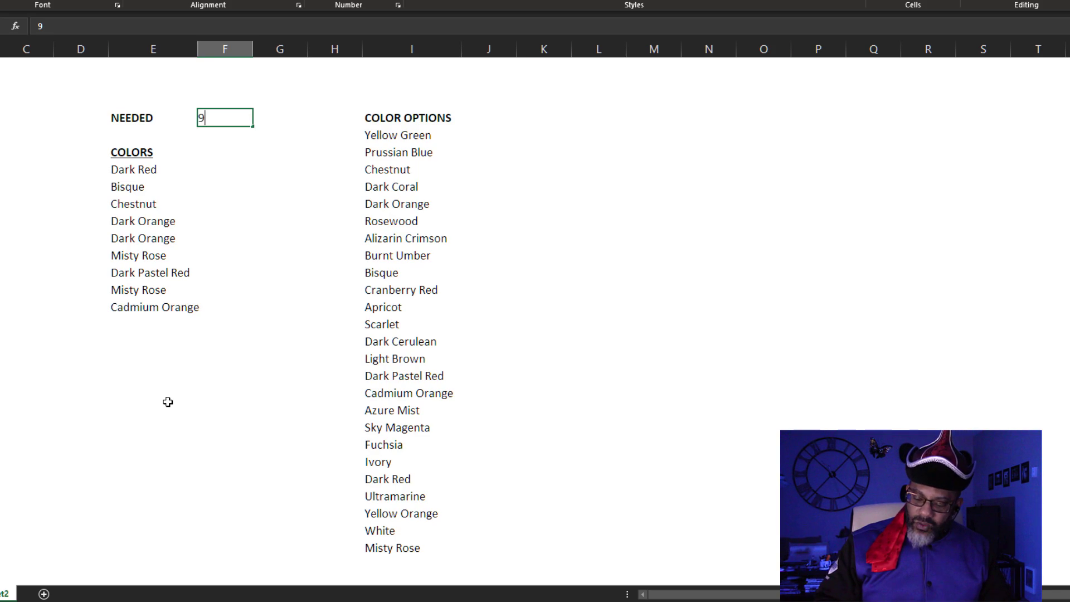
key("Return")
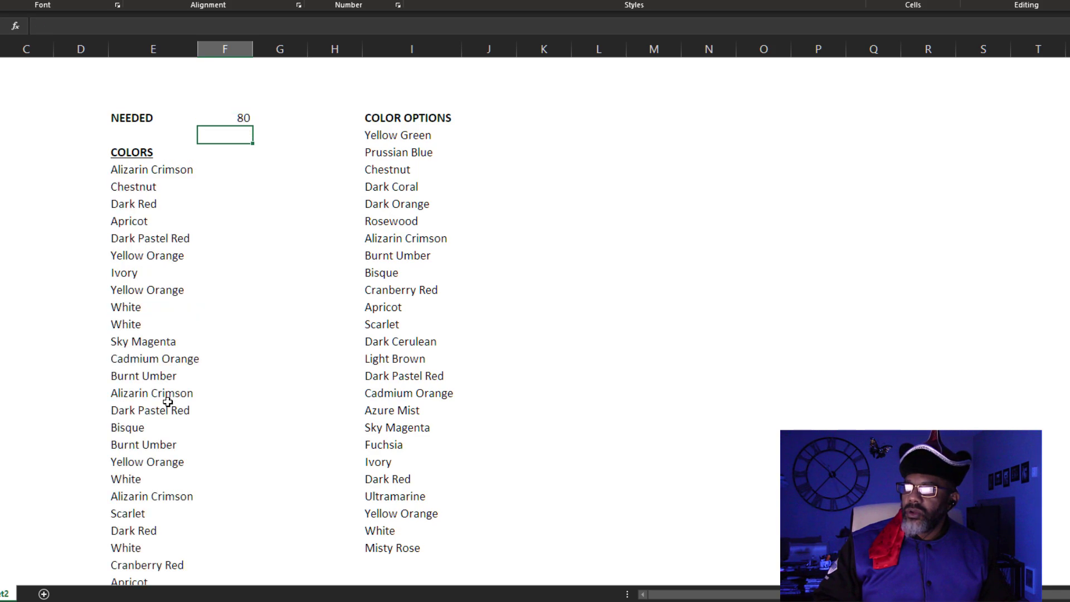
scroll(168, 402, "down", 11)
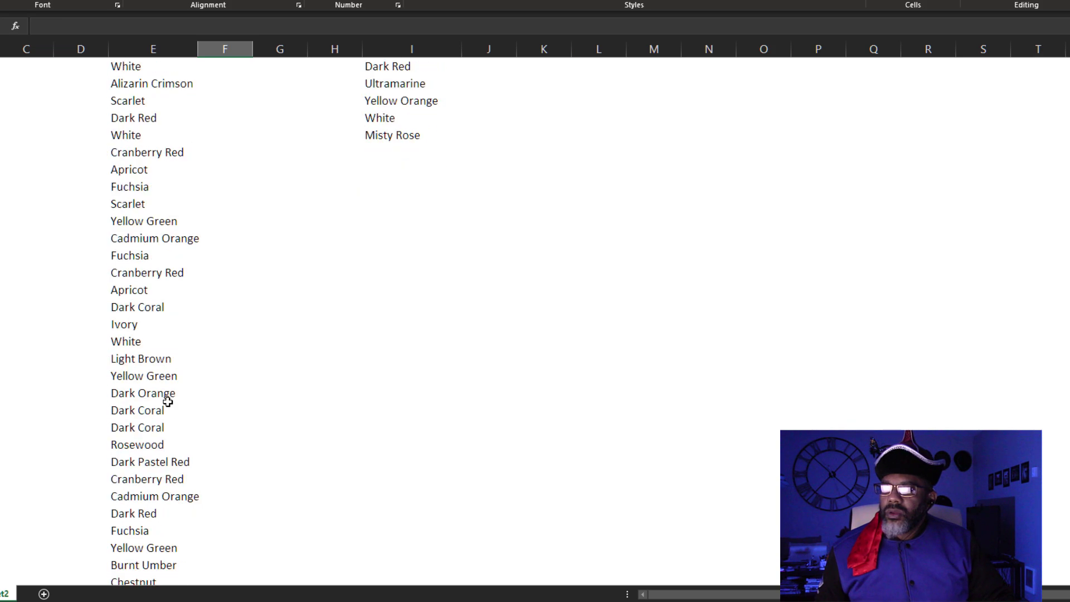
scroll(168, 401, "down", 8)
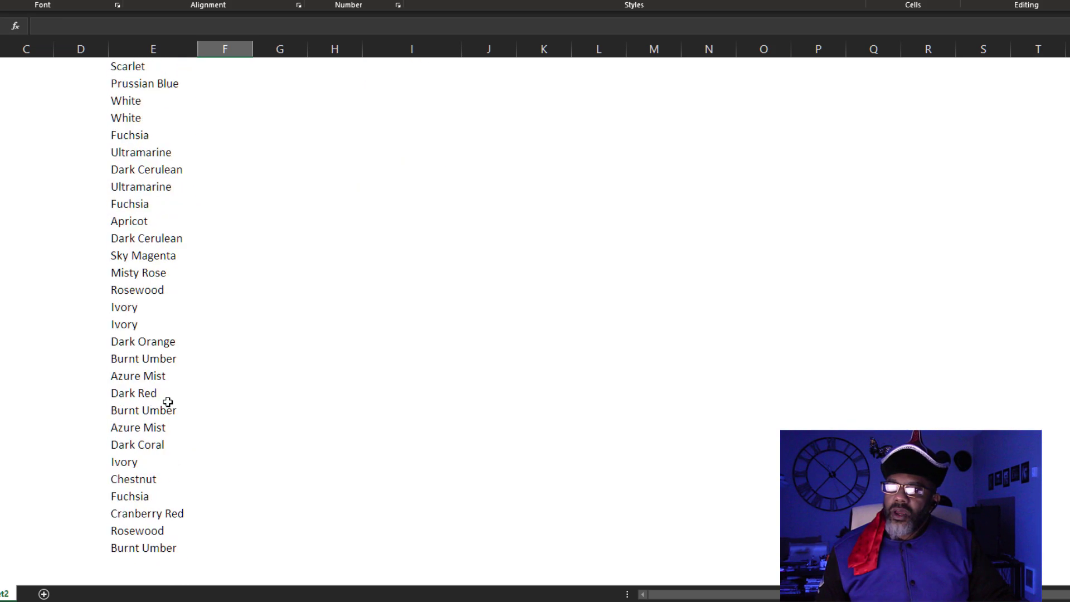
scroll(168, 402, "up", 19)
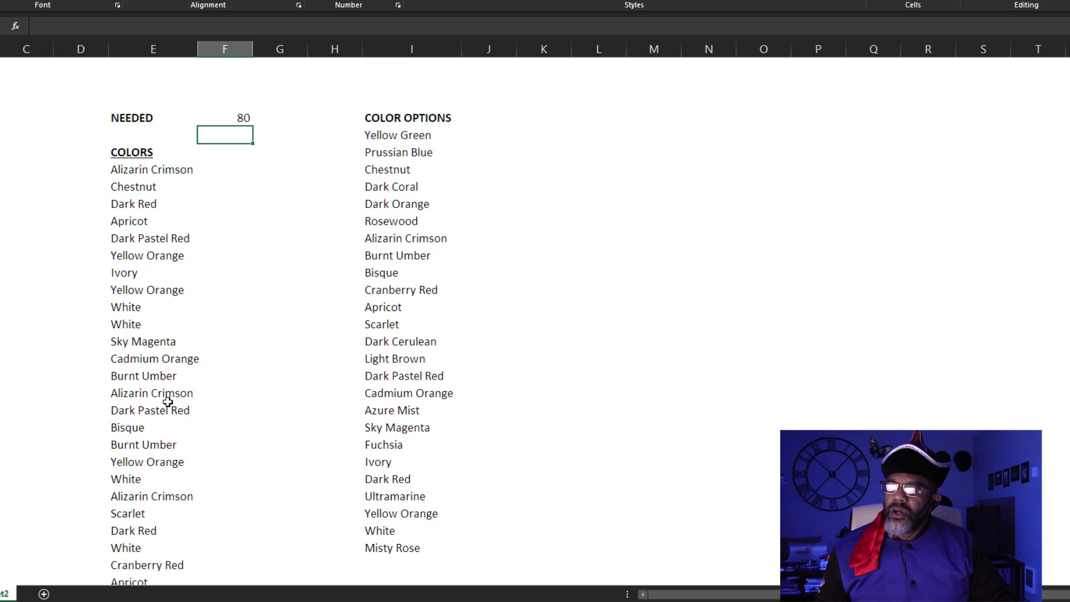